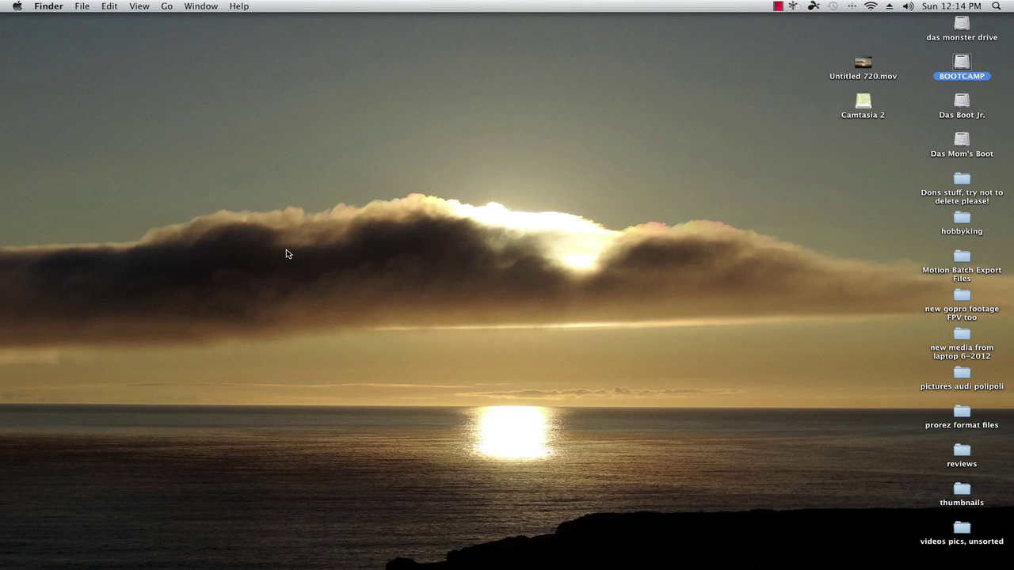
Bring up the HobbyKing USBasp product page in Chrome and look through its details
{"action": "left_click", "coordinate": [286, 252]}
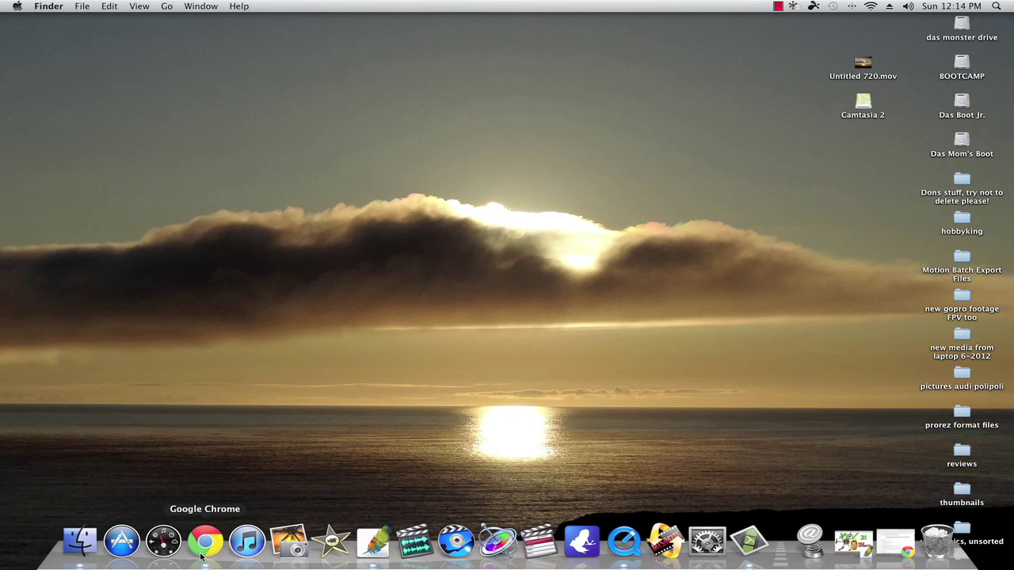
{"action": "left_click", "coordinate": [220, 559]}
{"action": "left_click", "coordinate": [202, 29]}
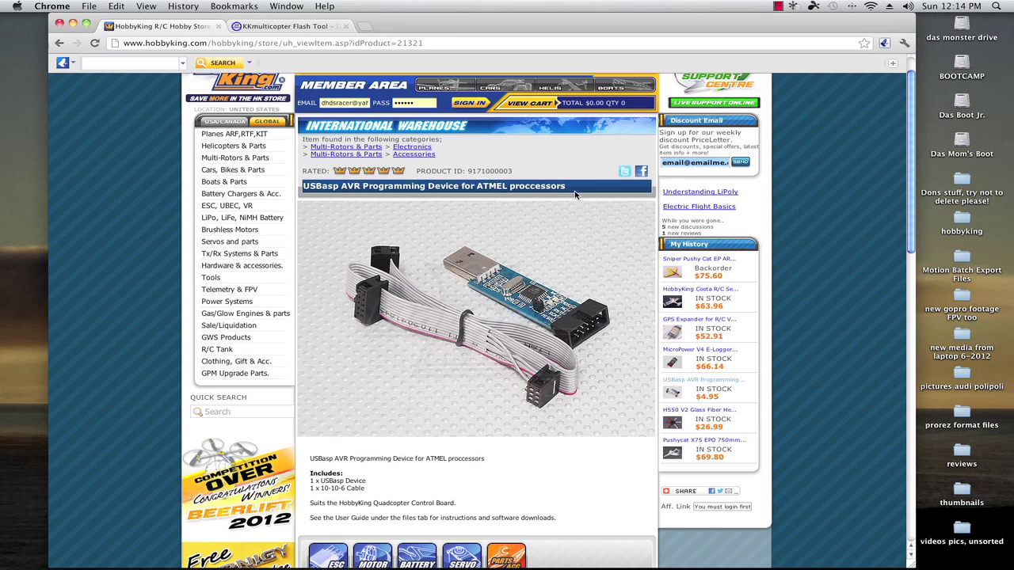
{"action": "left_click_drag", "start_coordinate": [565, 187], "coordinate": [302, 187]}
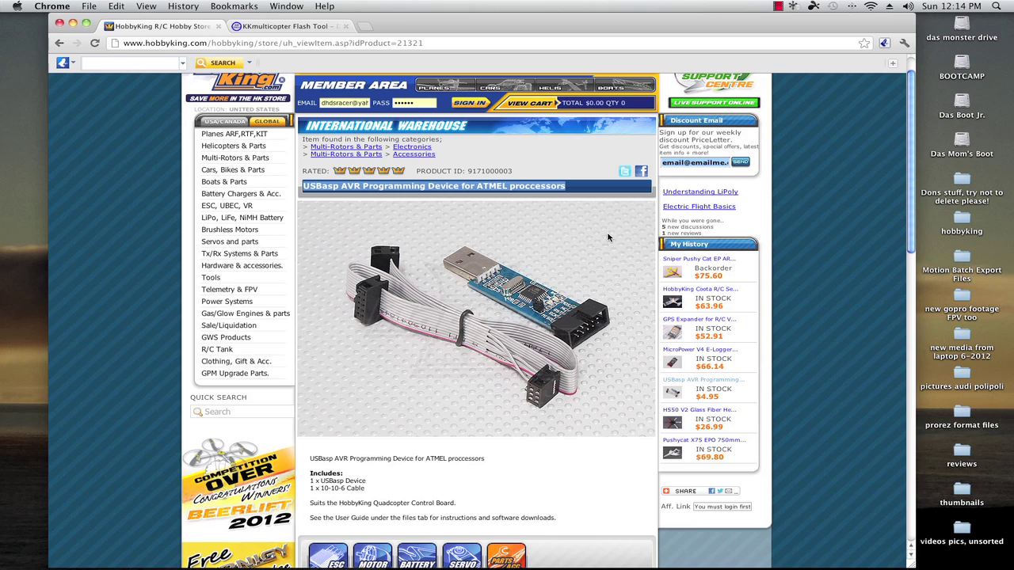
{"action": "scroll", "coordinate": [608, 237], "scroll_direction": "down", "scroll_amount": 5}
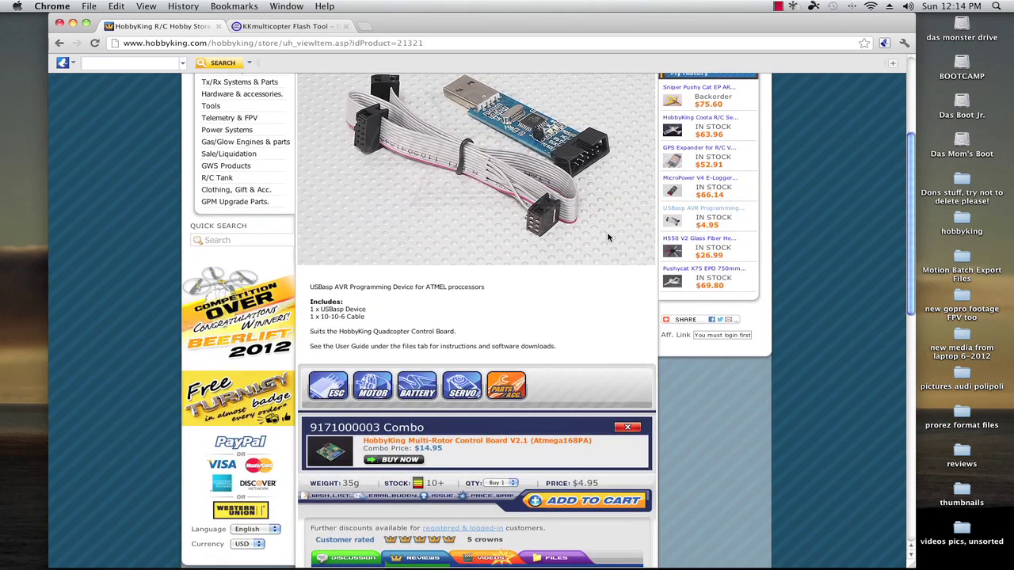
{"action": "scroll", "coordinate": [606, 437], "scroll_direction": "down", "scroll_amount": 1}
{"action": "scroll", "coordinate": [597, 443], "scroll_direction": "up", "scroll_amount": 5}
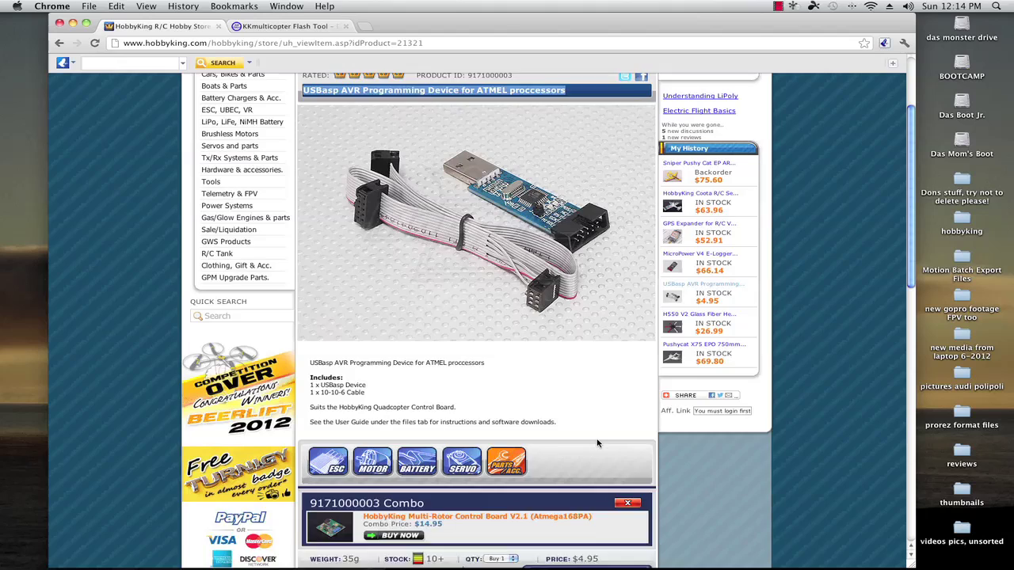
Close the KKmulticopter Flash Tool tab and point out the 10-10-6 Cable in the includes list
{"action": "left_click", "coordinate": [345, 26]}
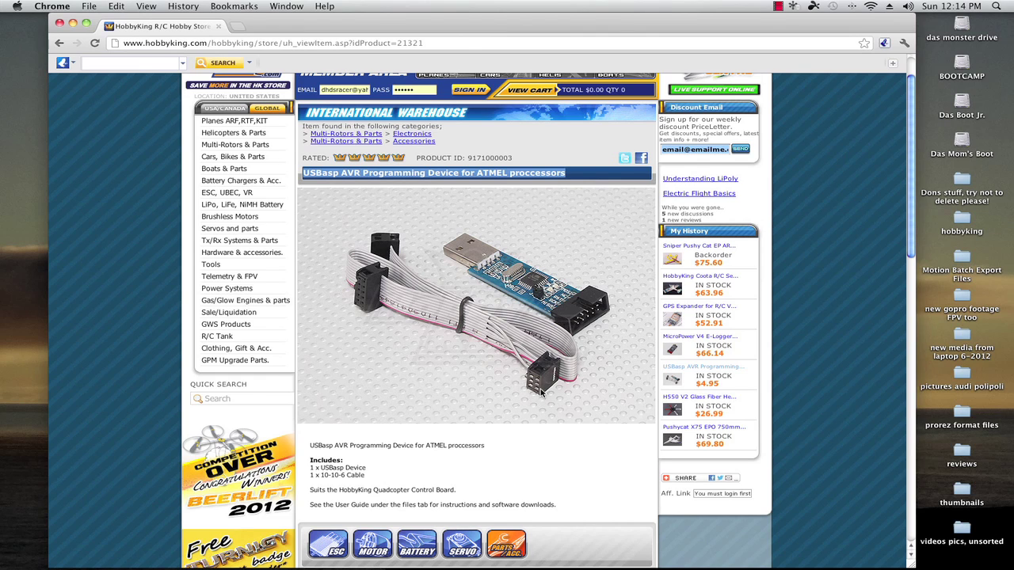
{"action": "left_click_drag", "start_coordinate": [320, 475], "coordinate": [363, 475]}
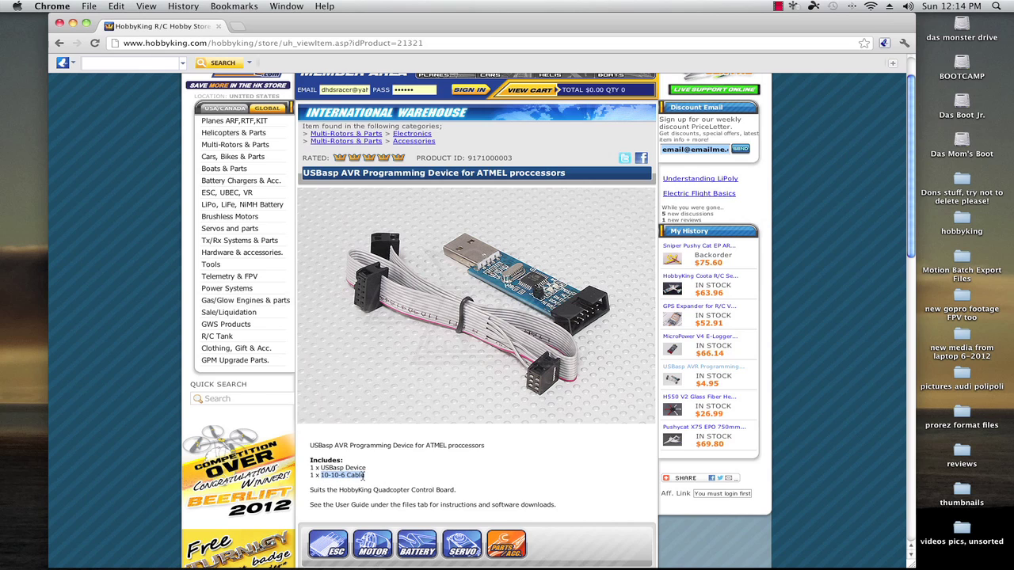
{"action": "left_click", "coordinate": [377, 477]}
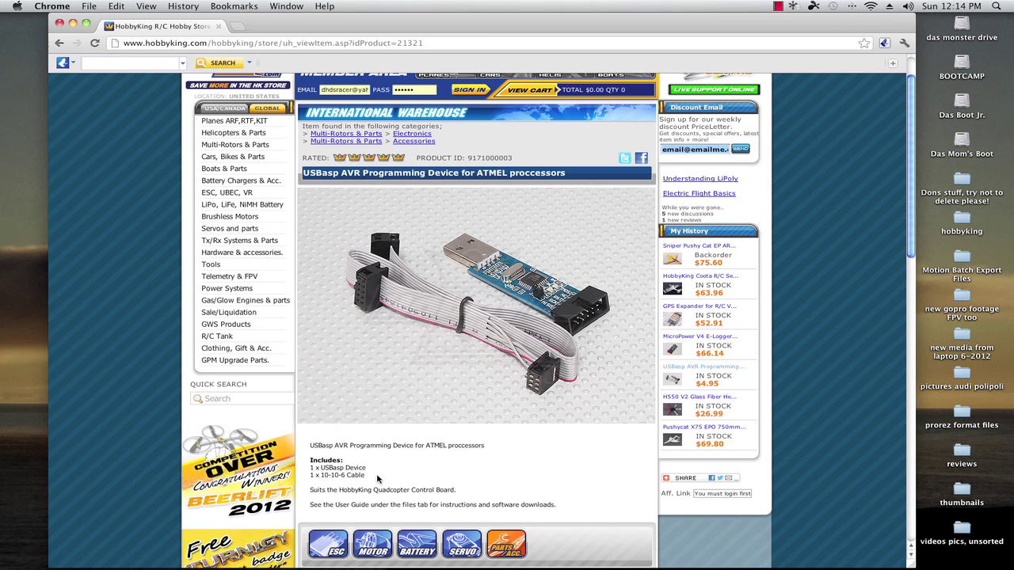
Search the web for 'lazyzero' in a new tab and open the KKmulticopter Flash Tool result
{"action": "left_click", "coordinate": [237, 27]}
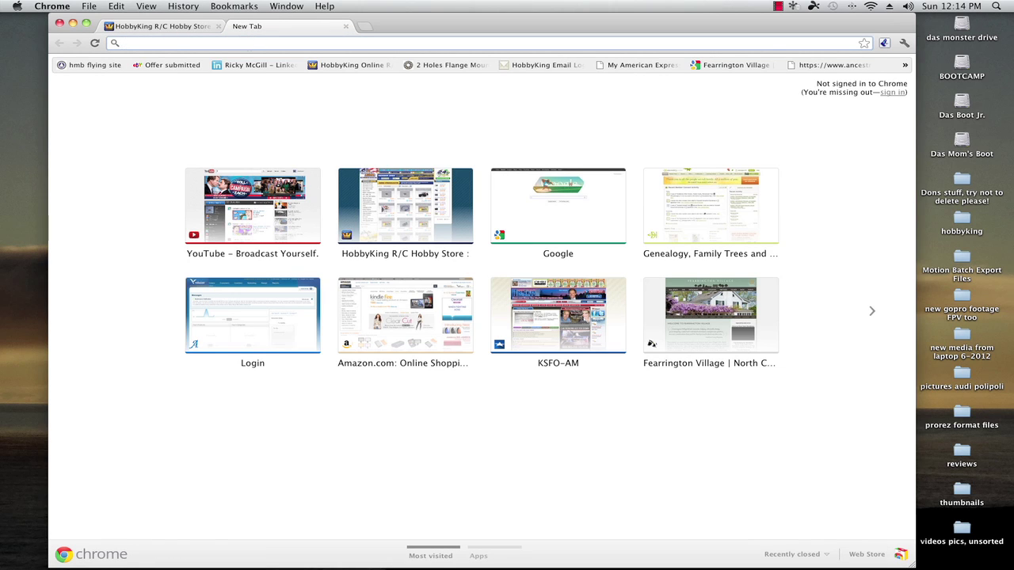
{"action": "type", "text": "az"}
{"action": "key", "text": "BackSpace"}
{"action": "key", "text": "BackSpace"}
{"action": "type", "text": "laz"}
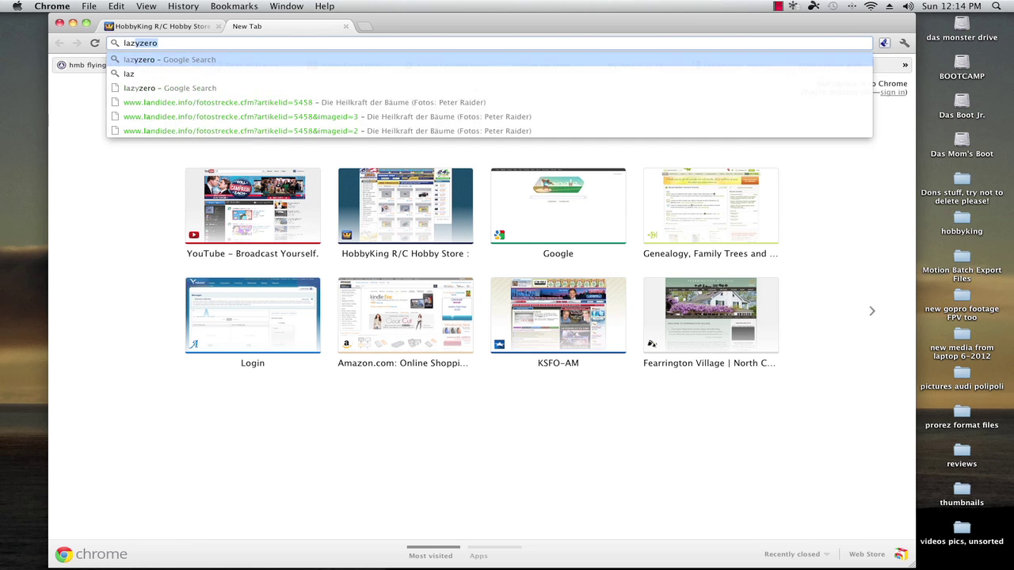
{"action": "type", "text": "yzero"}
{"action": "key", "text": "Return"}
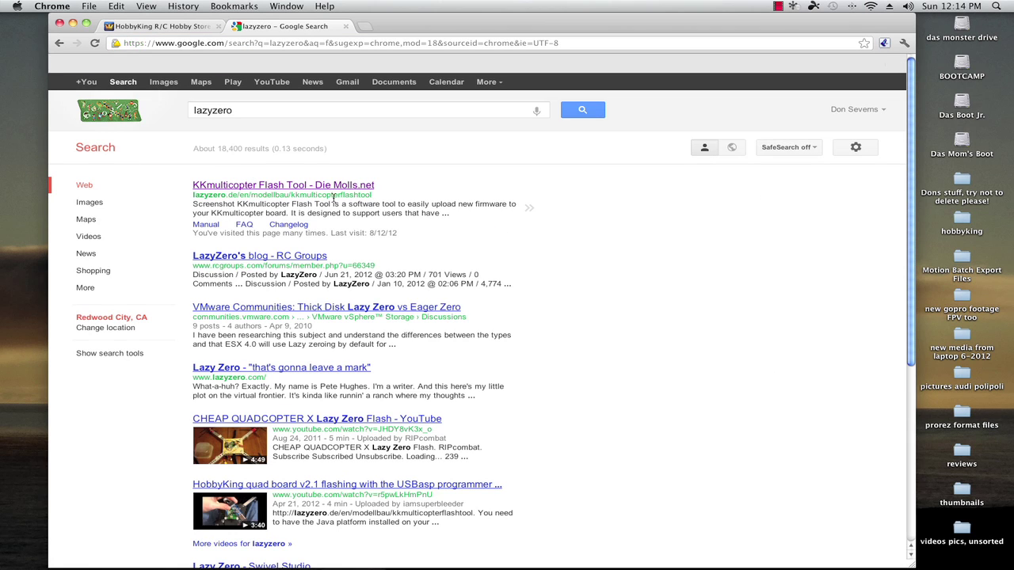
{"action": "left_click", "coordinate": [333, 186]}
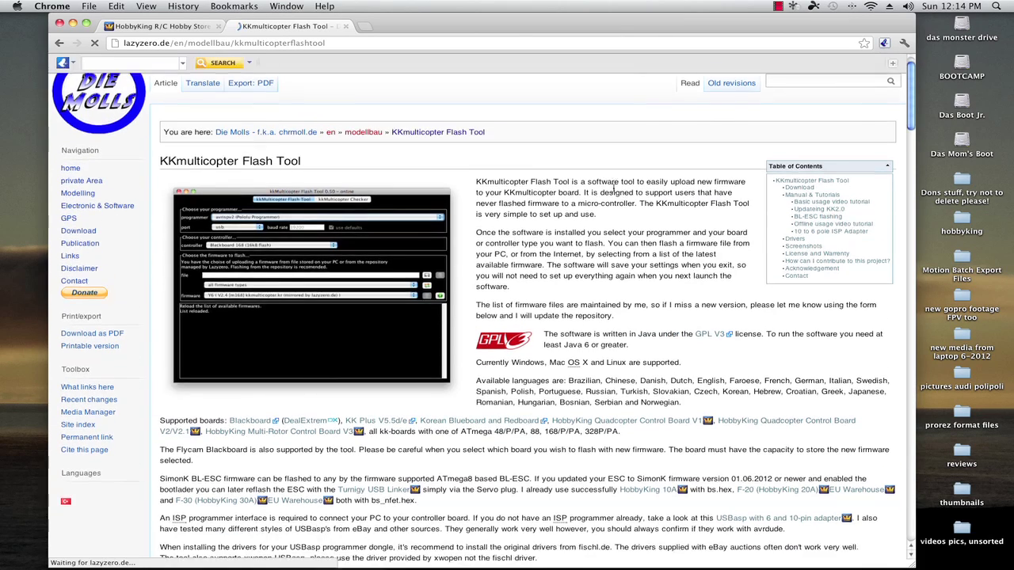
Scroll the lazyzero.de page past the ISP adapter photos to the Mac OS X Download section
{"action": "scroll", "coordinate": [613, 189], "scroll_direction": "down", "scroll_amount": 2}
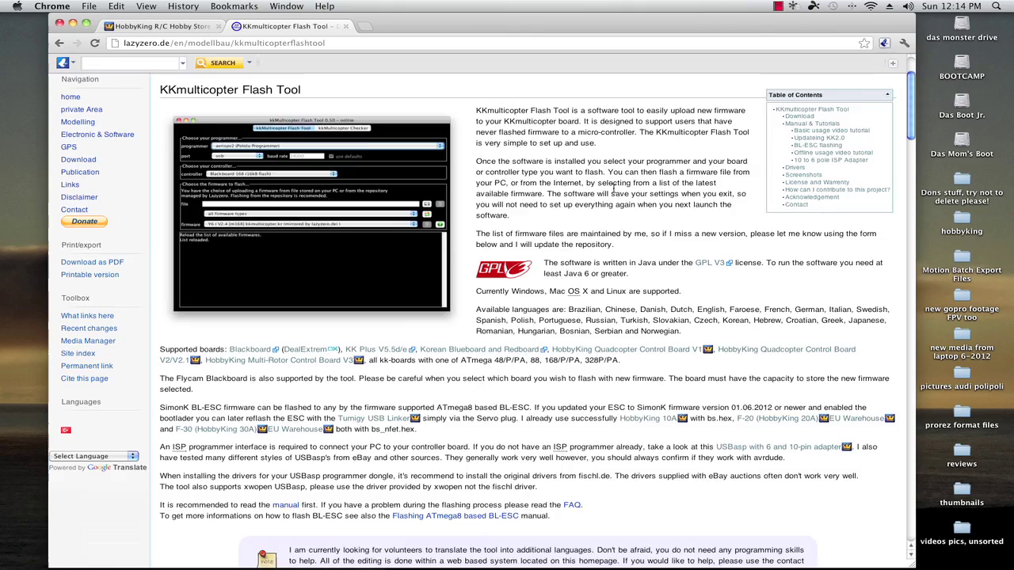
{"action": "scroll", "coordinate": [613, 189], "scroll_direction": "down", "scroll_amount": 3}
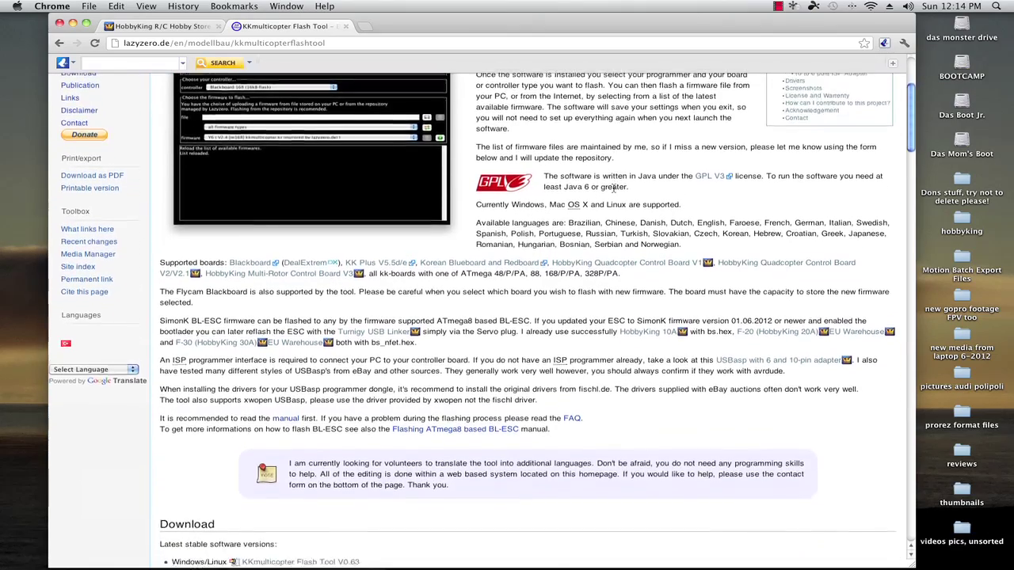
{"action": "scroll", "coordinate": [613, 188], "scroll_direction": "down", "scroll_amount": 8}
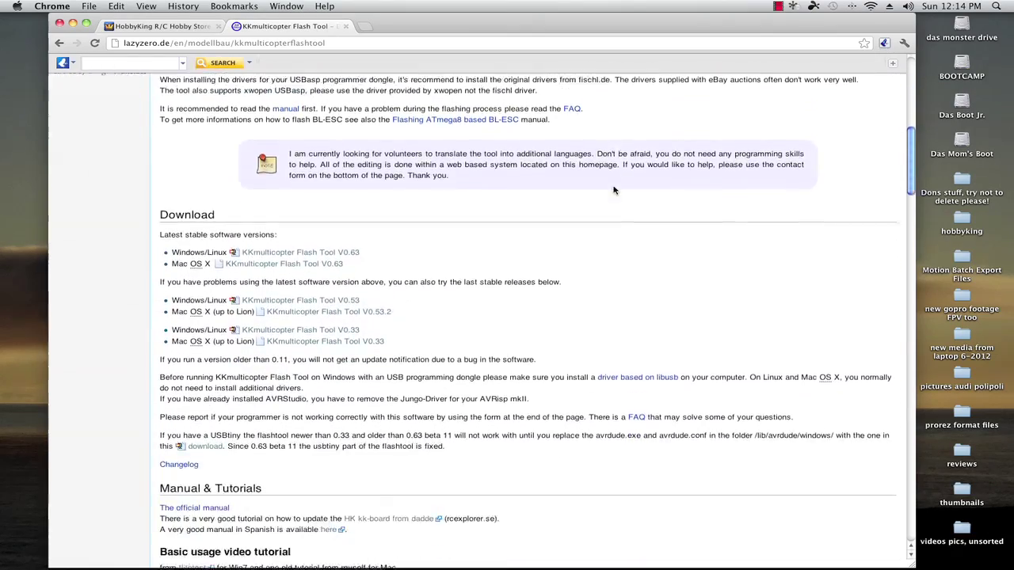
{"action": "scroll", "coordinate": [614, 190], "scroll_direction": "down", "scroll_amount": 15}
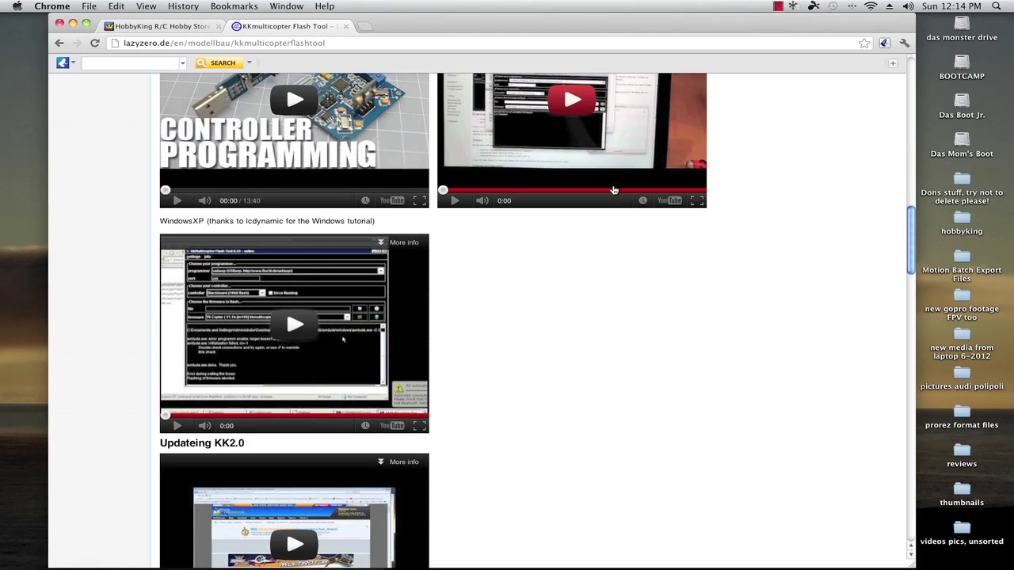
{"action": "scroll", "coordinate": [613, 190], "scroll_direction": "down", "scroll_amount": 20}
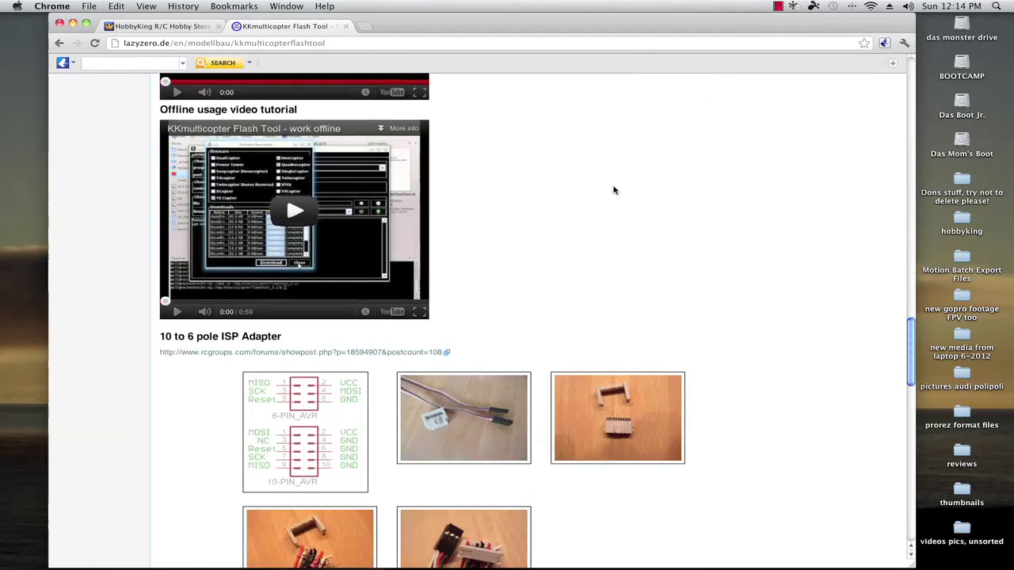
{"action": "scroll", "coordinate": [614, 190], "scroll_direction": "down", "scroll_amount": 5}
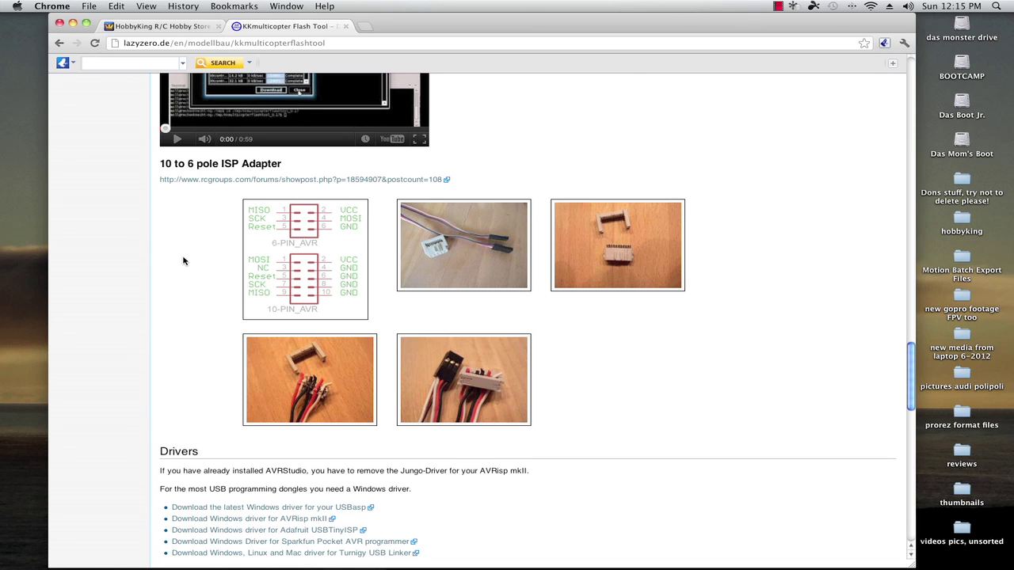
{"action": "scroll", "coordinate": [183, 260], "scroll_direction": "up", "scroll_amount": 20}
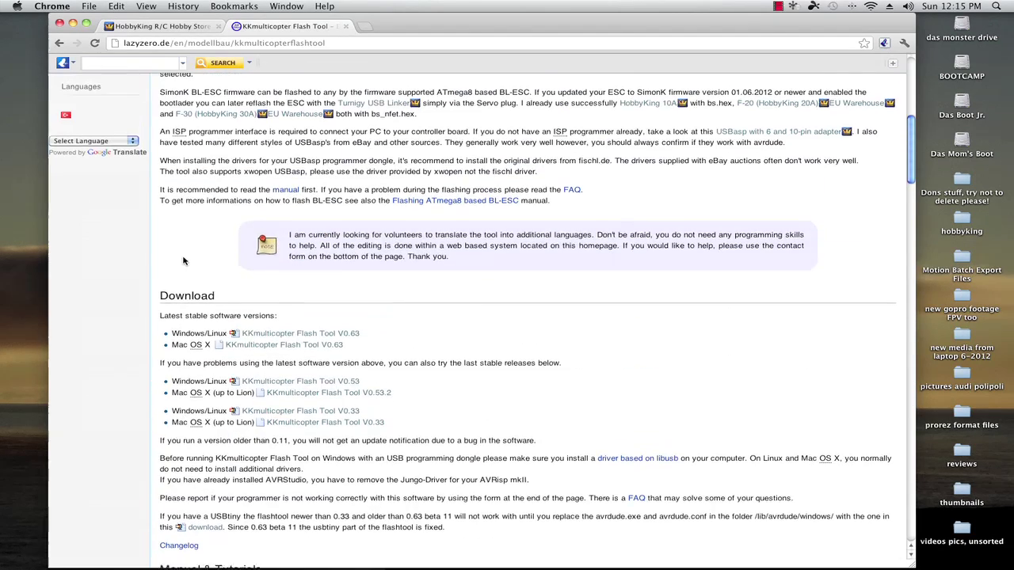
{"action": "scroll", "coordinate": [183, 260], "scroll_direction": "up", "scroll_amount": 10}
{"action": "scroll", "coordinate": [183, 261], "scroll_direction": "down", "scroll_amount": 12}
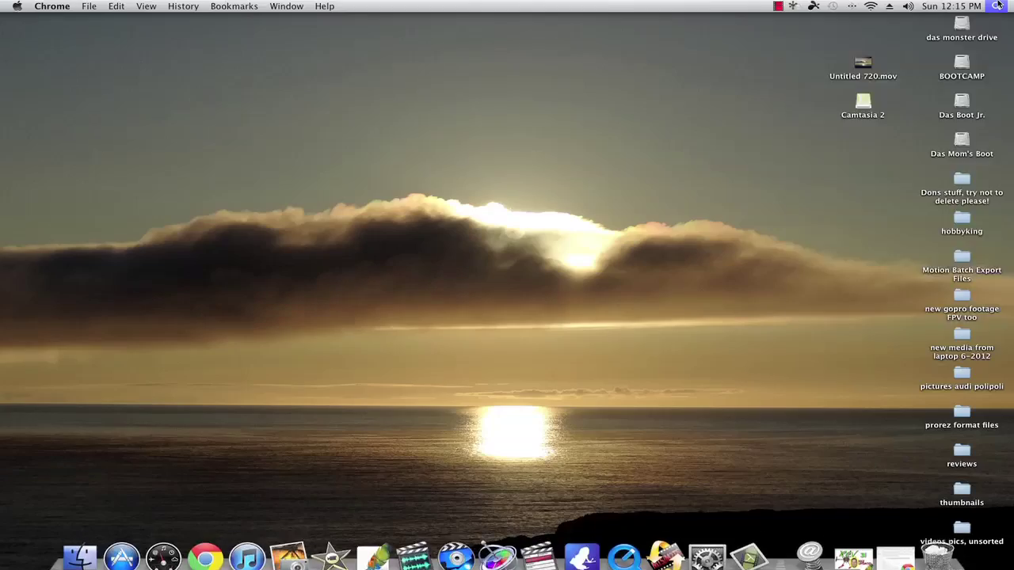
Launch kkFlashTool through a Spotlight search for 'flash' and keep USBasp as the programmer
{"action": "left_click", "coordinate": [998, 5]}
{"action": "key", "text": "Return"}
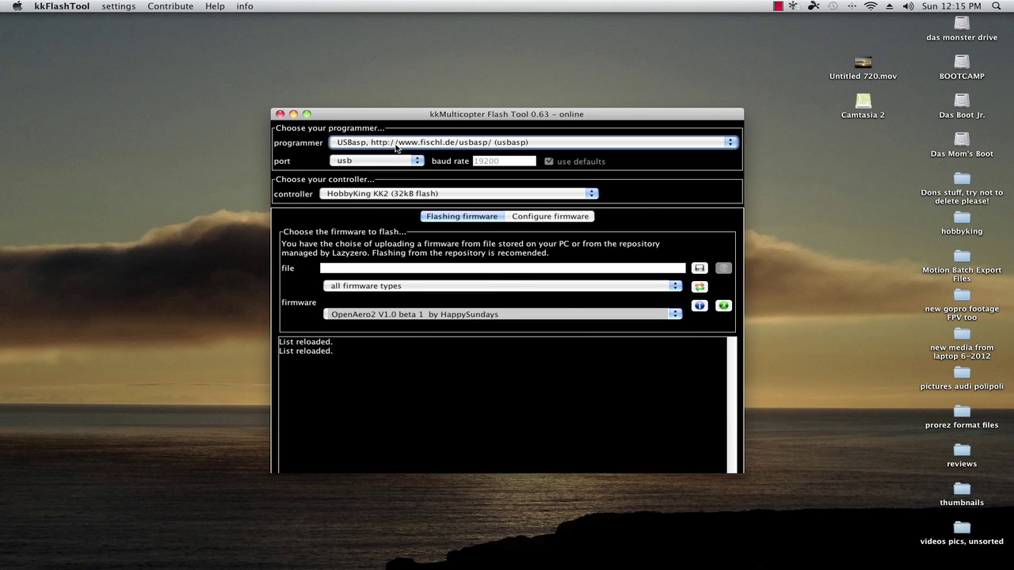
{"action": "left_click", "coordinate": [396, 144]}
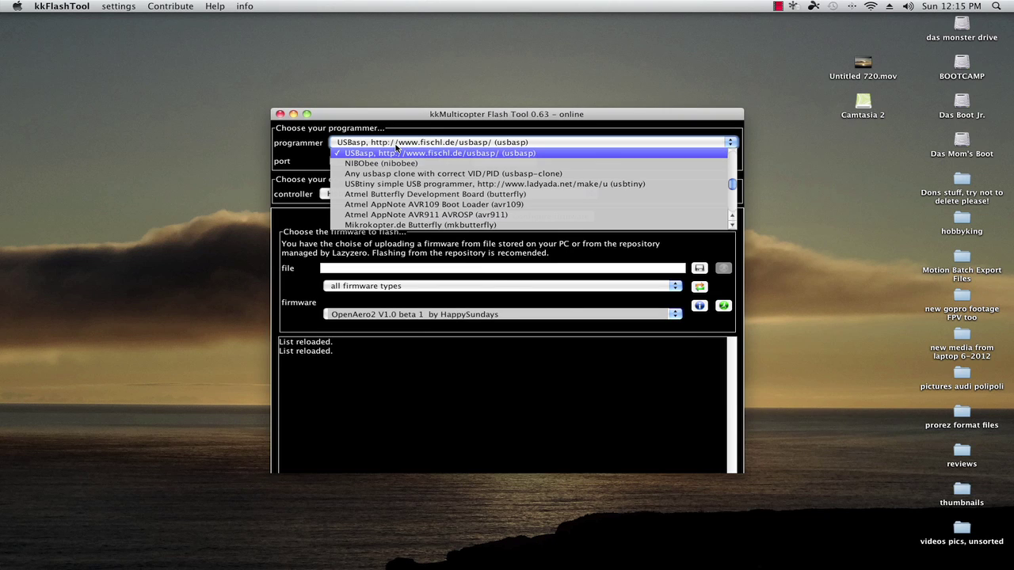
{"action": "left_click", "coordinate": [396, 145]}
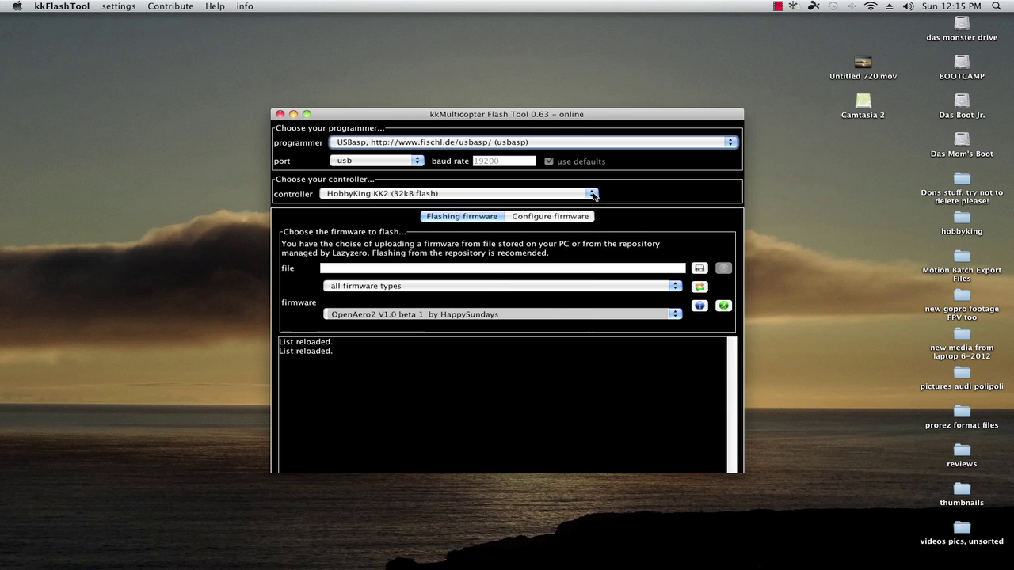
Pick HobbyKing KK2 (32kB flash) from the controller board list
{"action": "left_click", "coordinate": [591, 194]}
{"action": "mouse_move", "coordinate": [593, 220]}
{"action": "left_mouse_down"}
{"action": "mouse_move", "coordinate": [590, 263]}
{"action": "mouse_move", "coordinate": [593, 194]}
{"action": "mouse_move", "coordinate": [592, 207]}
{"action": "left_mouse_up"}
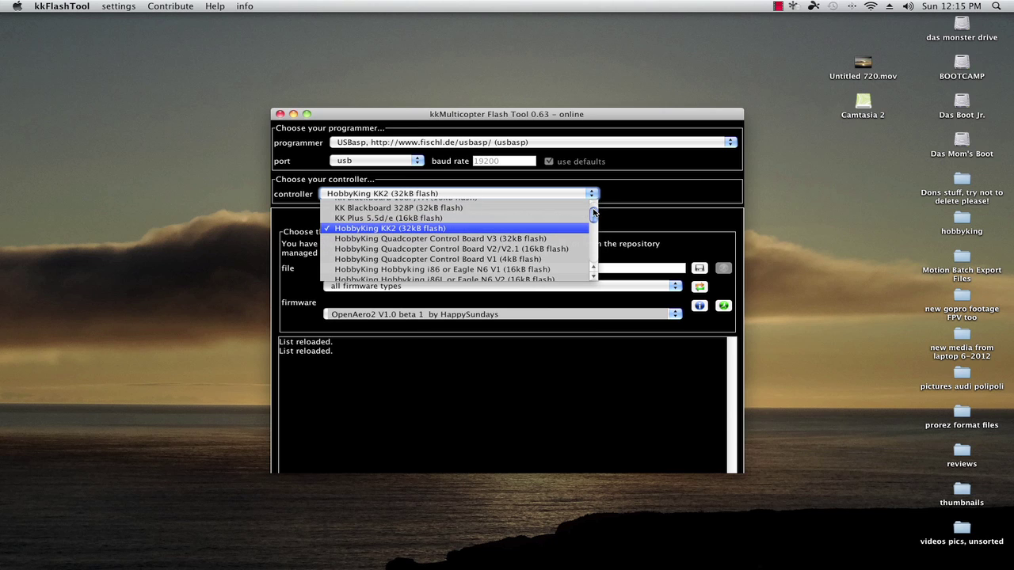
{"action": "left_click", "coordinate": [432, 228]}
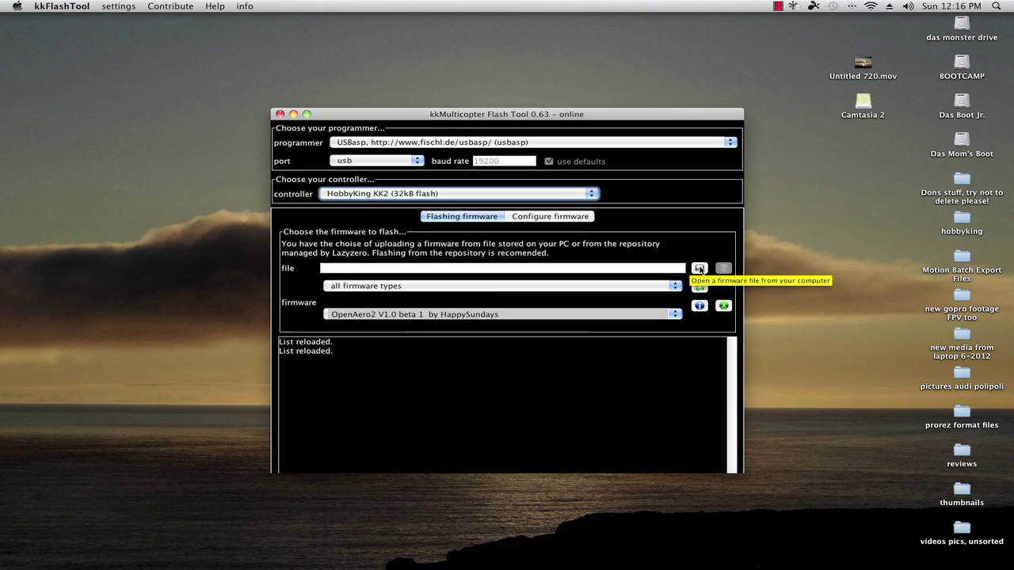
Dismiss the Open dialog for a local firmware file without loading anything
{"action": "left_click", "coordinate": [700, 270]}
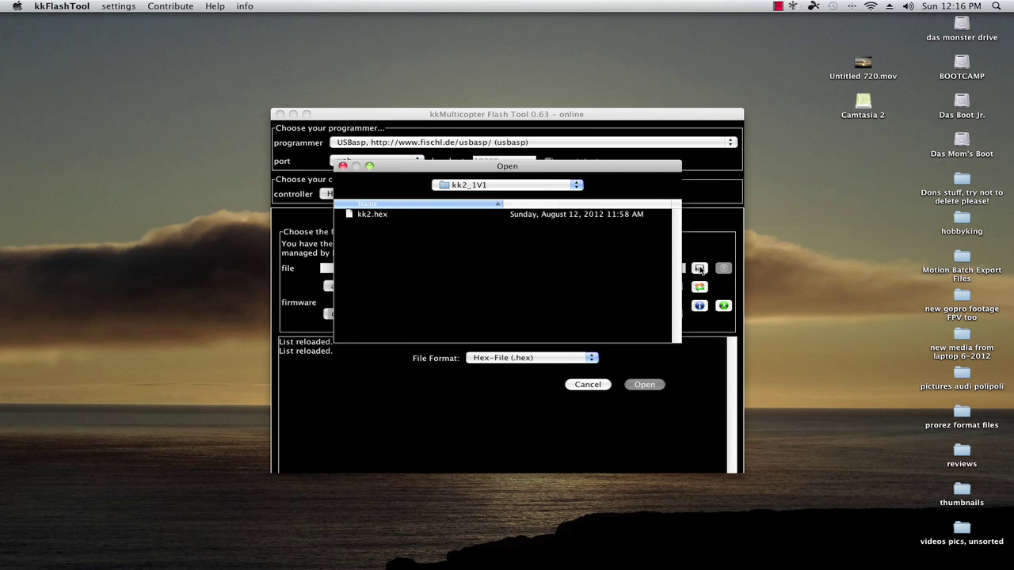
{"action": "left_click", "coordinate": [488, 190]}
{"action": "left_click", "coordinate": [372, 240]}
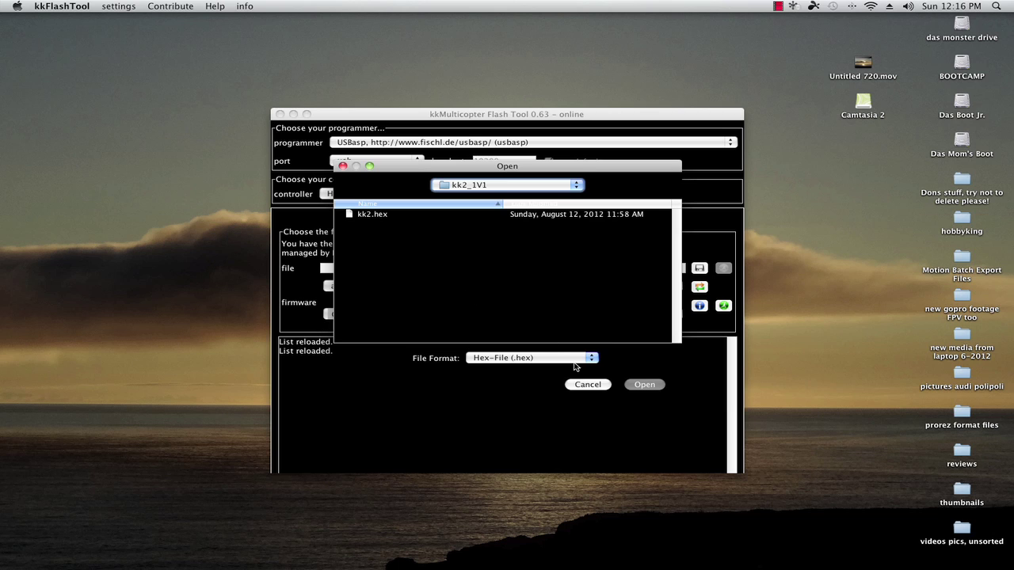
{"action": "left_click", "coordinate": [598, 387]}
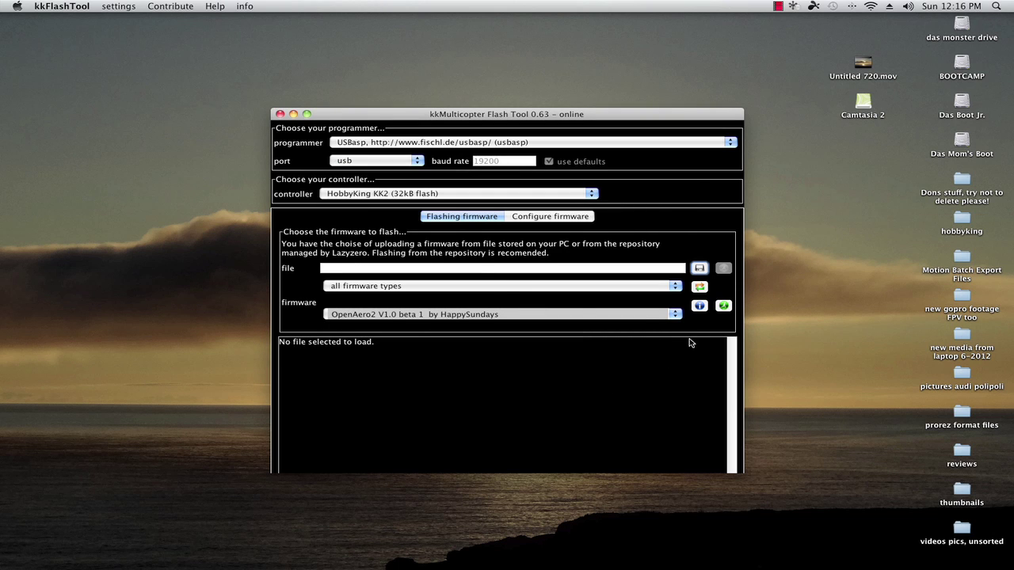
Select KK2.0 V1.1 by KapteinKuk from the repository firmware list
{"action": "left_click", "coordinate": [675, 314]}
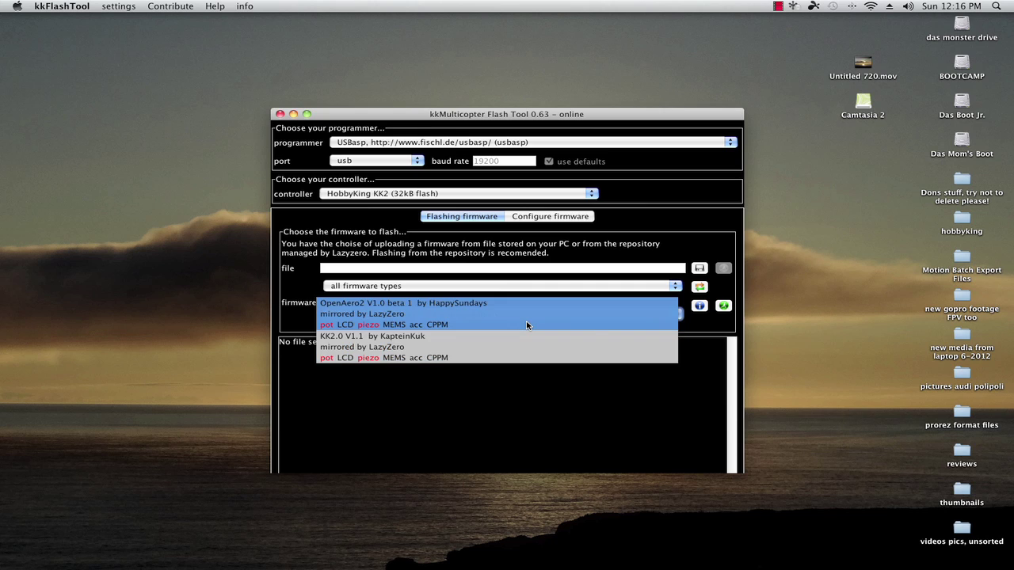
{"action": "left_click", "coordinate": [527, 393]}
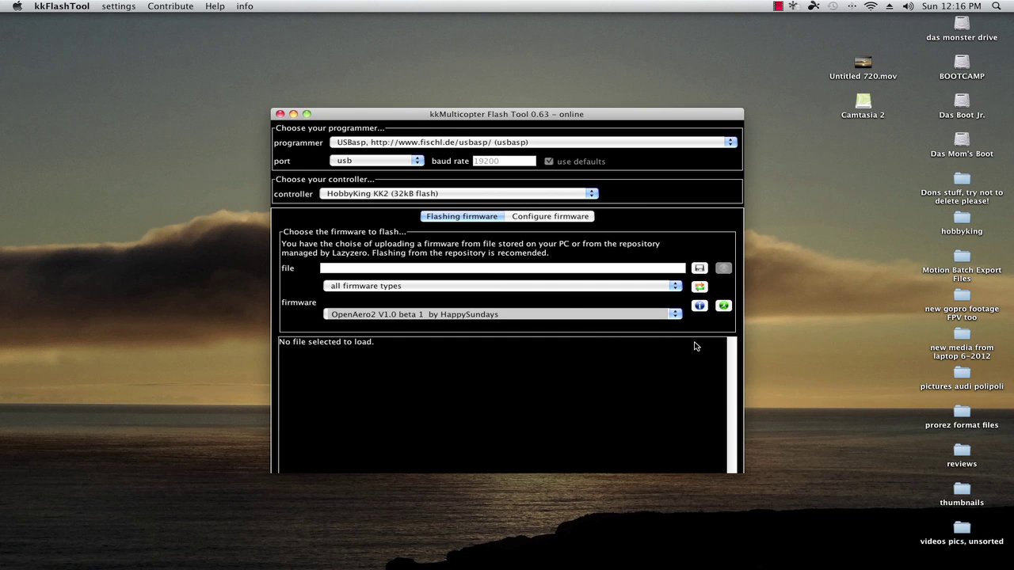
{"action": "left_click", "coordinate": [675, 313]}
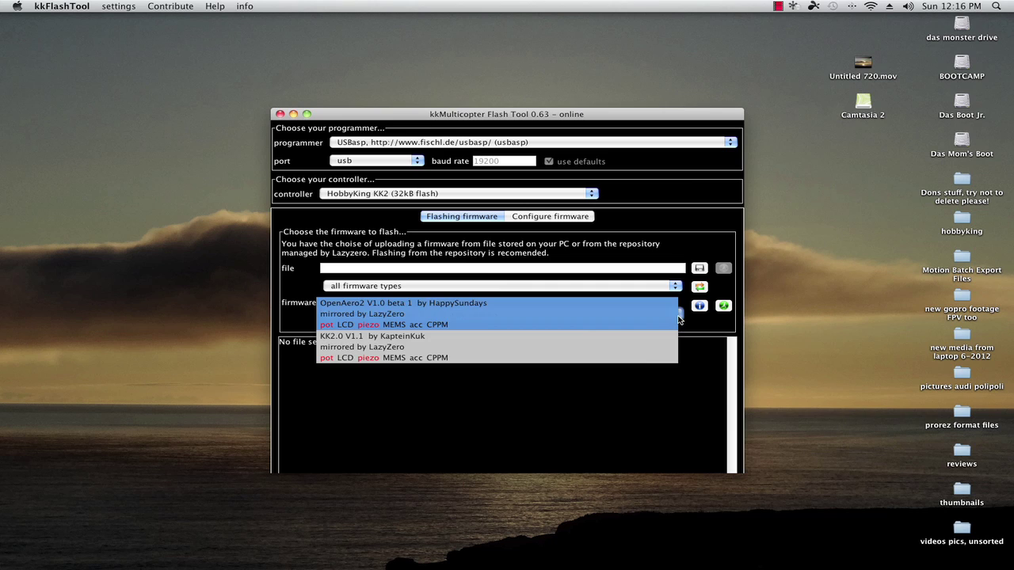
{"action": "left_click", "coordinate": [423, 344]}
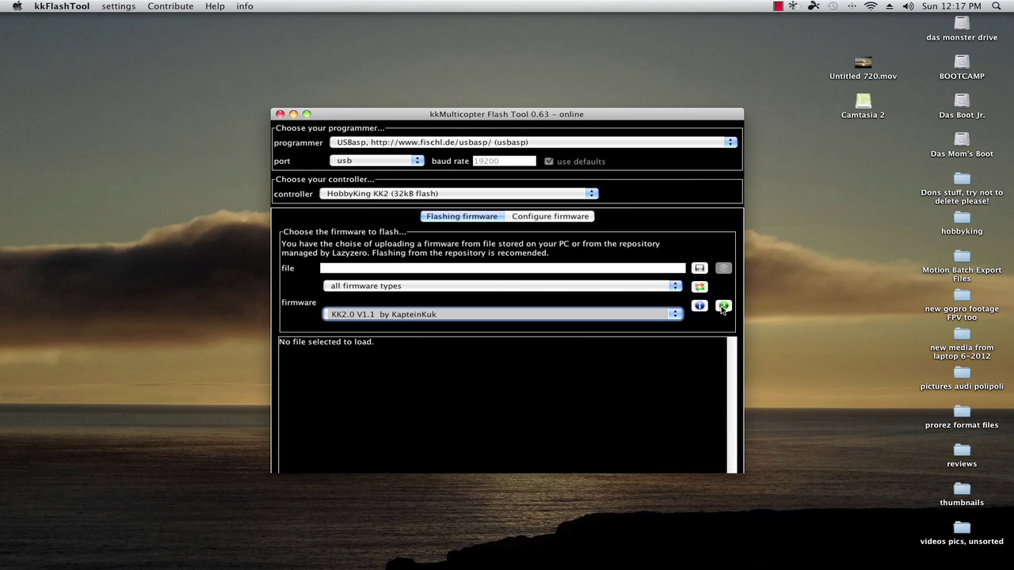
Flash the KK2.0 V1.1 firmware to the KK2 board, letting avrdude write kk2.hex
{"action": "left_click", "coordinate": [723, 308]}
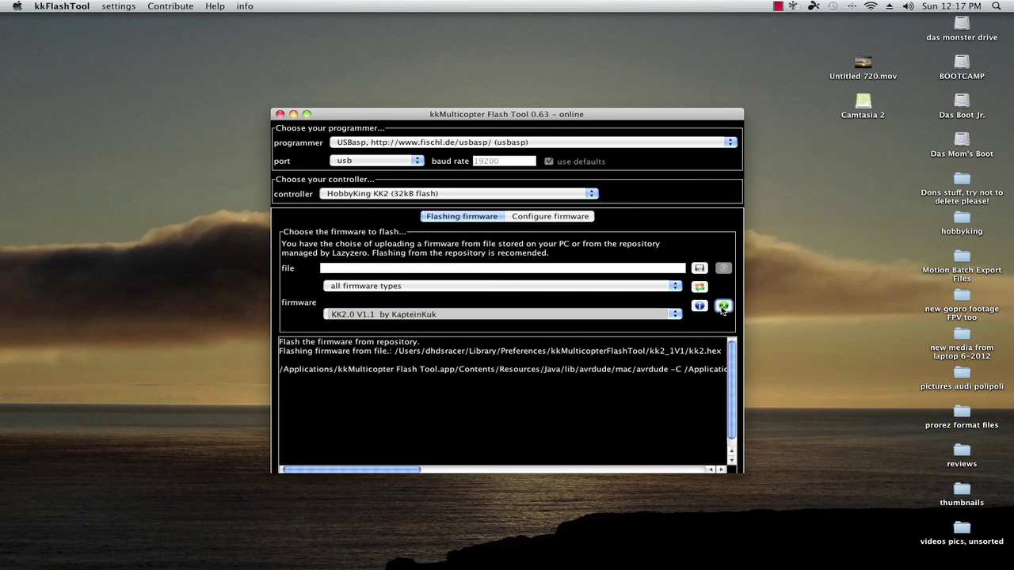